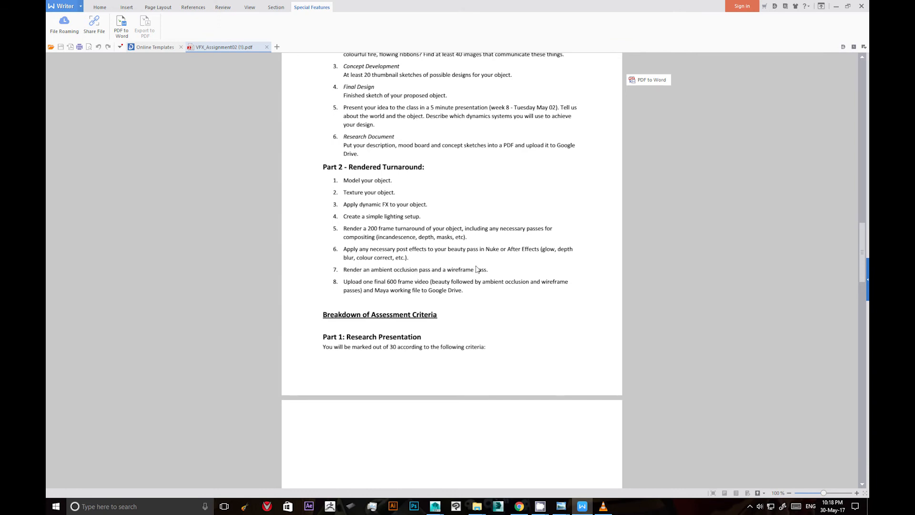
Review the SkullComp.0001.mp4 turnaround video in an enlarged player window and the Part 2 rendering requirements in the assignment document.
{"action": "left_click", "coordinate": [833, 6]}
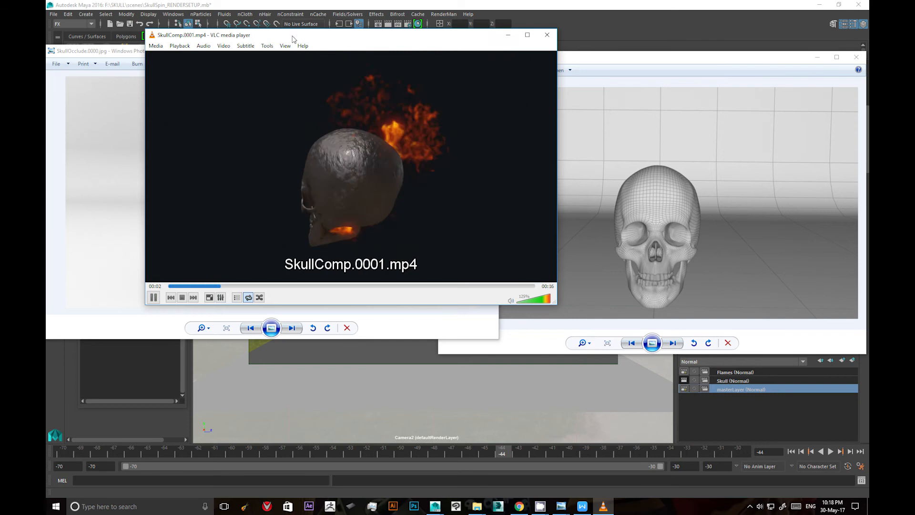
{"action": "mouse_move", "coordinate": [346, 41]}
{"action": "left_mouse_down"}
{"action": "mouse_move", "coordinate": [319, 64]}
{"action": "mouse_move", "coordinate": [361, 47]}
{"action": "left_mouse_up"}
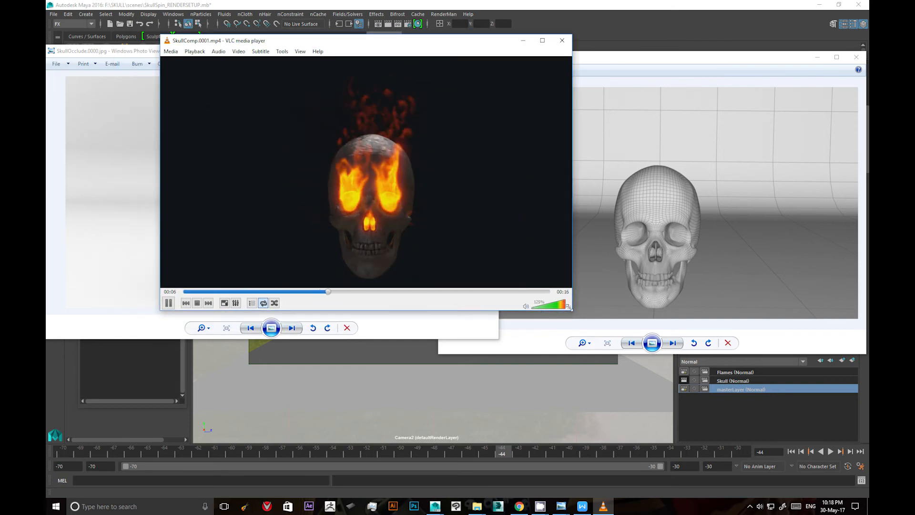
{"action": "left_click_drag", "start_coordinate": [567, 304], "coordinate": [629, 340]}
{"action": "left_click", "coordinate": [582, 505]}
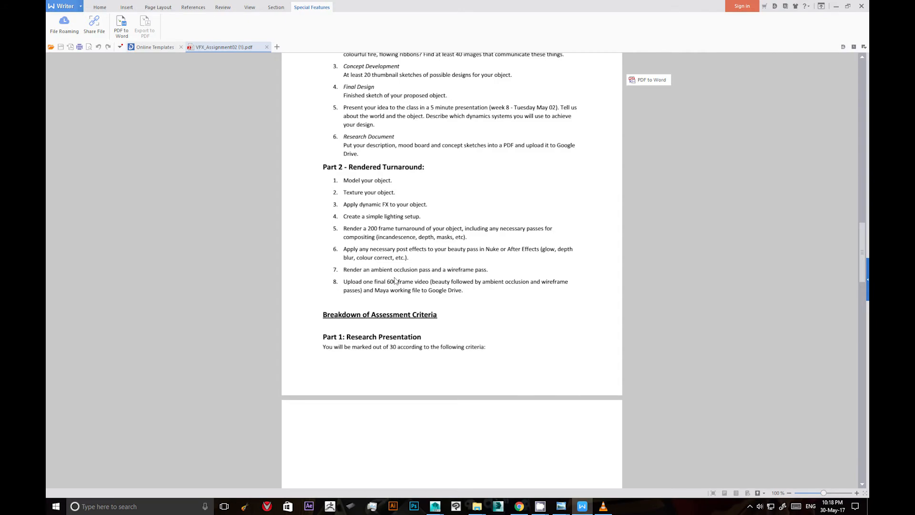
{"action": "left_click", "coordinate": [836, 6]}
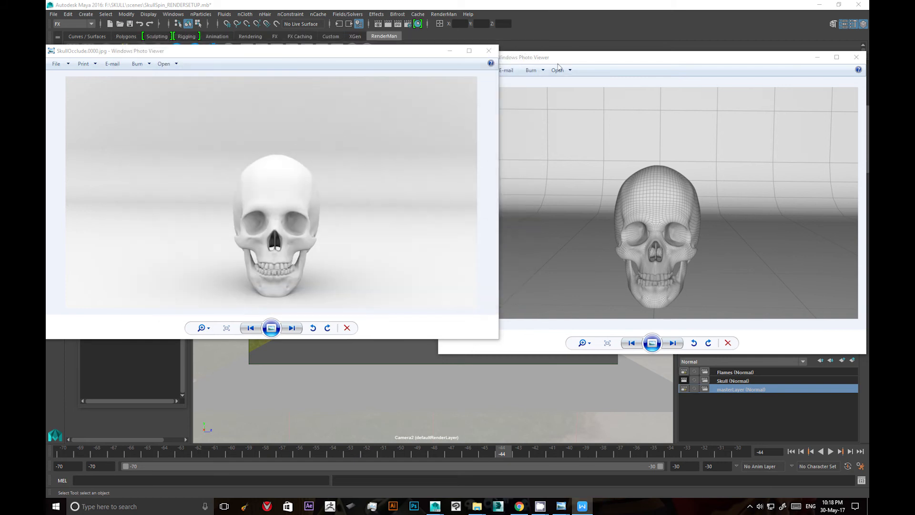
Close the ambient occlusion and wireframe skull image previews and switch to Maya.
{"action": "left_click", "coordinate": [490, 50]}
{"action": "left_click", "coordinate": [856, 57]}
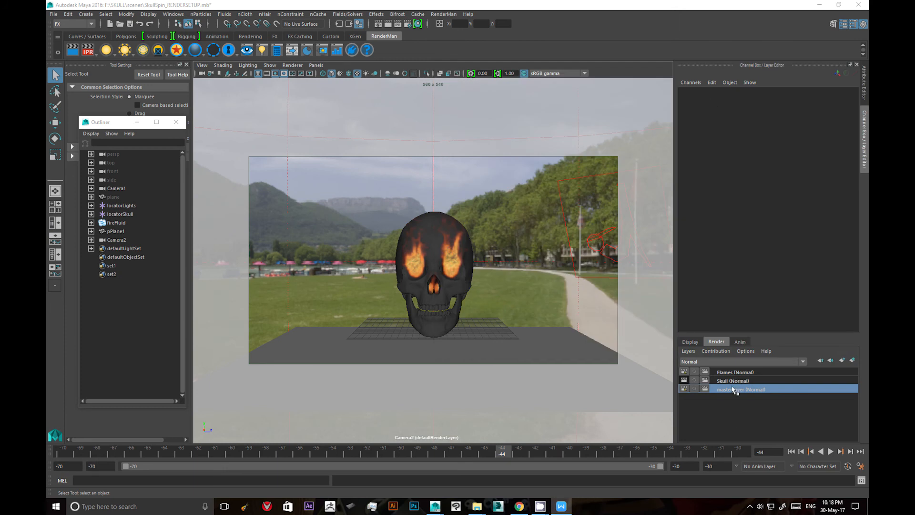
{"action": "left_click", "coordinate": [732, 417]}
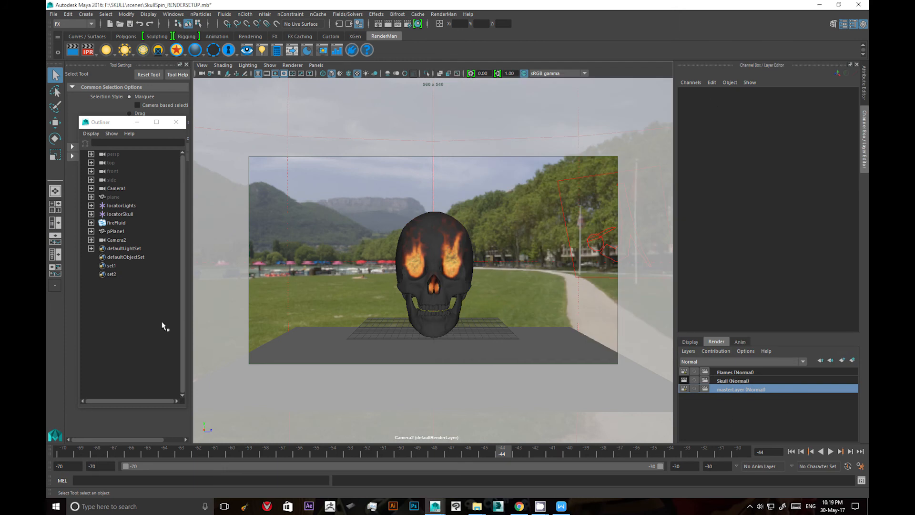
Hide the pPlane1 ground and the fireFluid object, and unhide the curved backdrop named plane.
{"action": "left_click", "coordinate": [122, 231]}
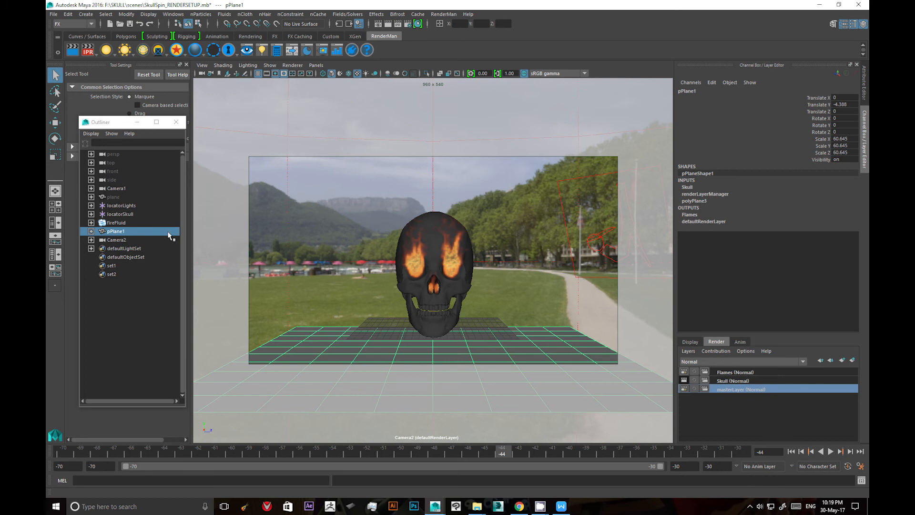
{"action": "left_click", "coordinate": [126, 198]}
{"action": "left_click", "coordinate": [128, 233]}
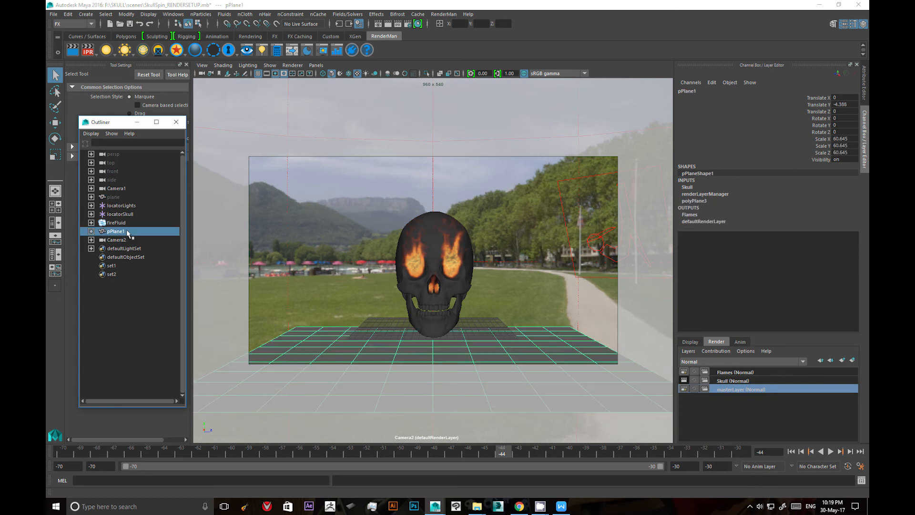
{"action": "key", "text": "h"}
{"action": "left_click", "coordinate": [116, 198]}
{"action": "key", "text": "h"}
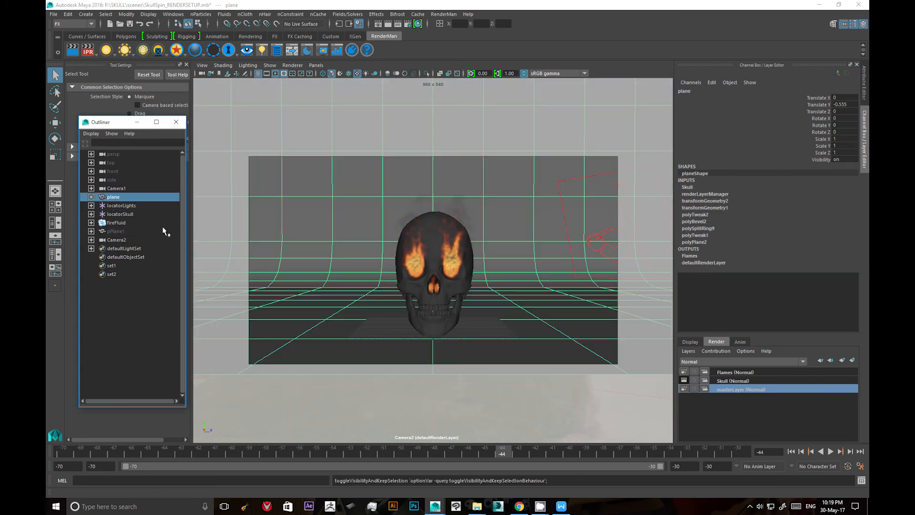
{"action": "left_click", "coordinate": [117, 222]}
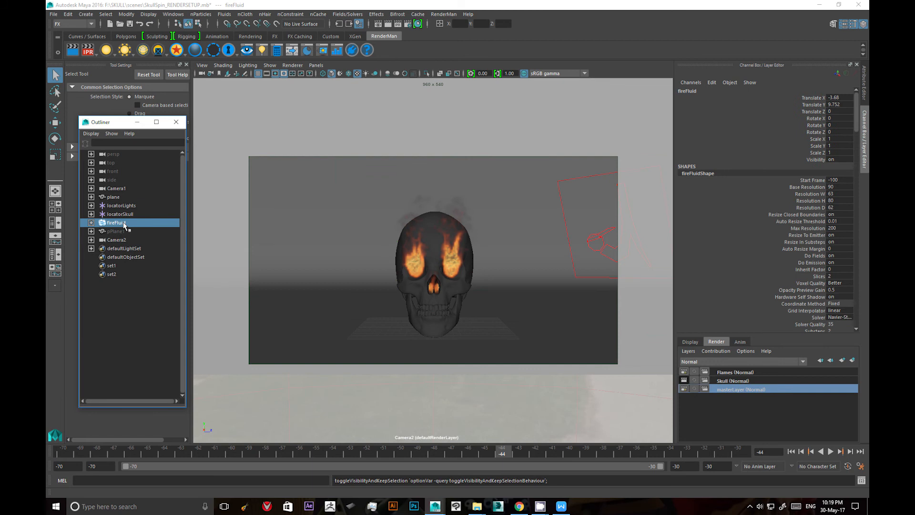
{"action": "key", "text": "h"}
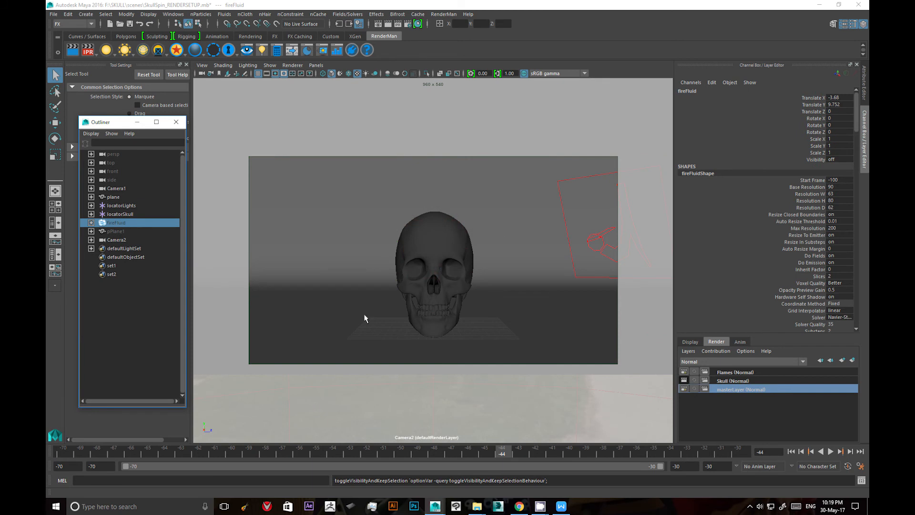
Clear the selection of the skull and backdrop and create a new empty render layer.
{"action": "left_click", "coordinate": [483, 260]}
{"action": "left_click", "coordinate": [439, 236]}
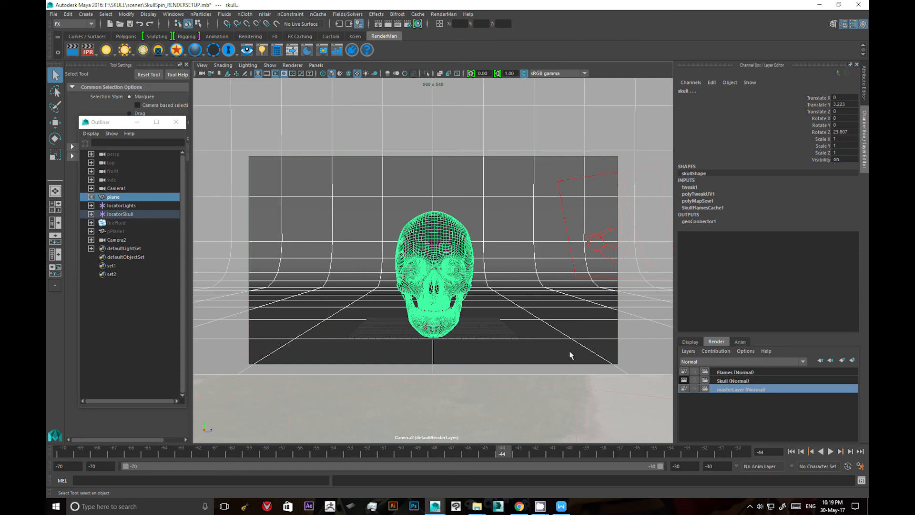
{"action": "left_click", "coordinate": [480, 357]}
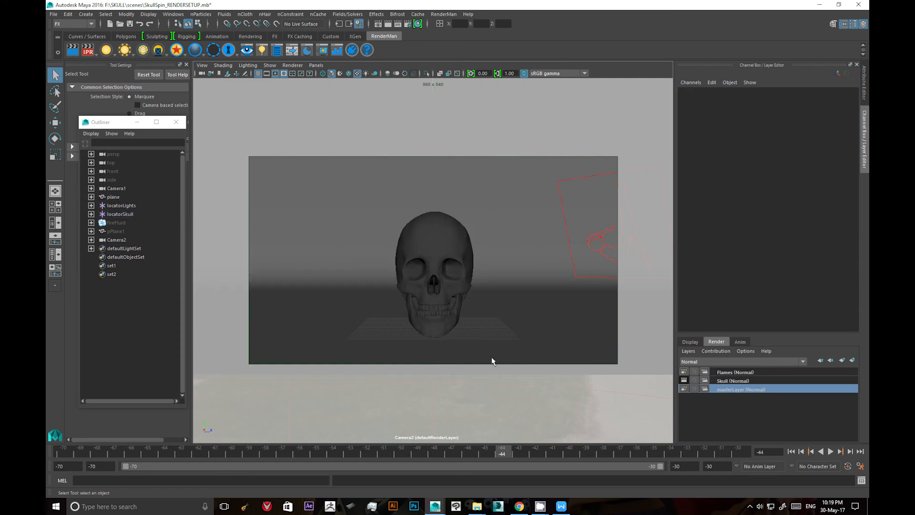
{"action": "left_click", "coordinate": [842, 360]}
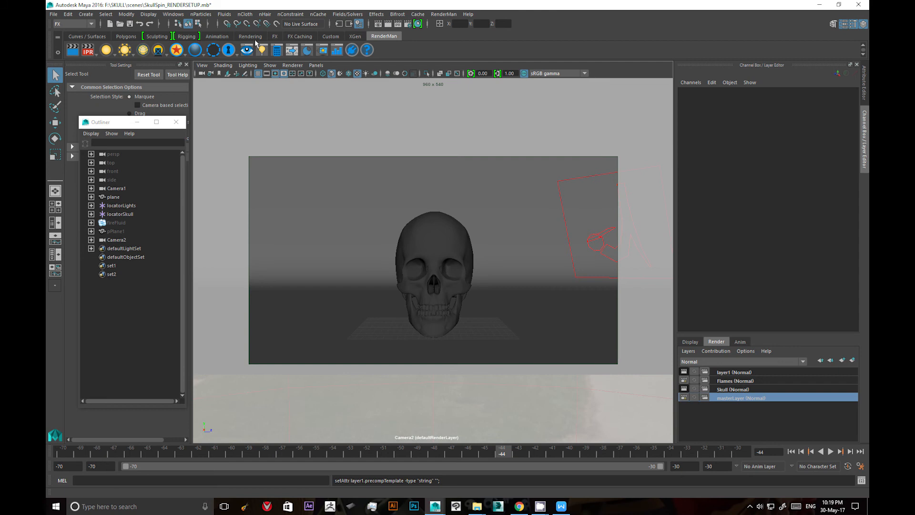
Check the preferred renderer in Maya's Rendering preferences and close the preferences without changing anything.
{"action": "left_click", "coordinate": [172, 14]}
{"action": "mouse_move", "coordinate": [192, 73]}
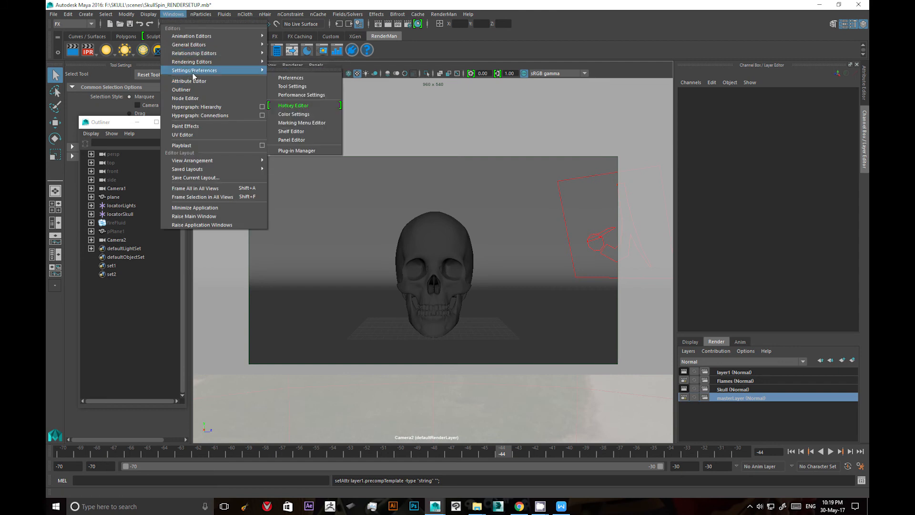
{"action": "left_click", "coordinate": [272, 77]}
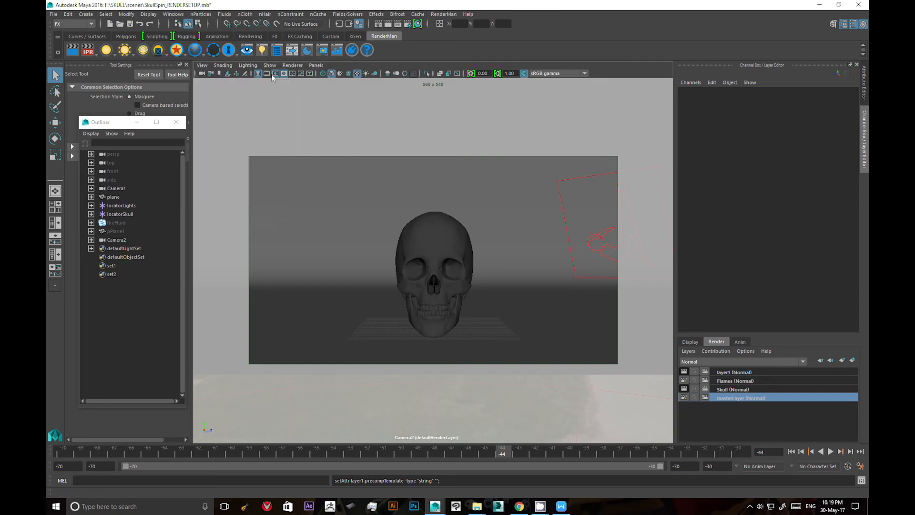
{"action": "left_click", "coordinate": [177, 15]}
{"action": "left_click", "coordinate": [207, 15]}
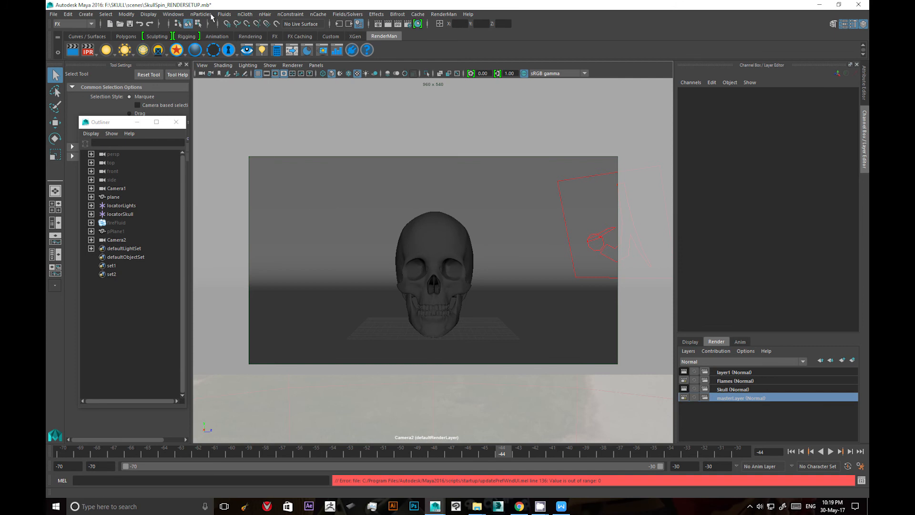
{"action": "left_click", "coordinate": [226, 91]}
{"action": "left_click", "coordinate": [173, 14]}
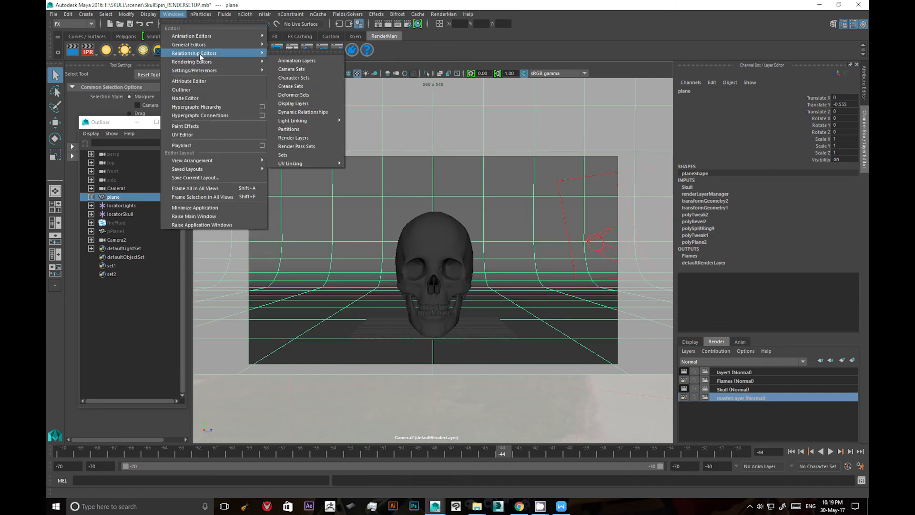
{"action": "mouse_move", "coordinate": [214, 70]}
{"action": "left_click", "coordinate": [281, 77]}
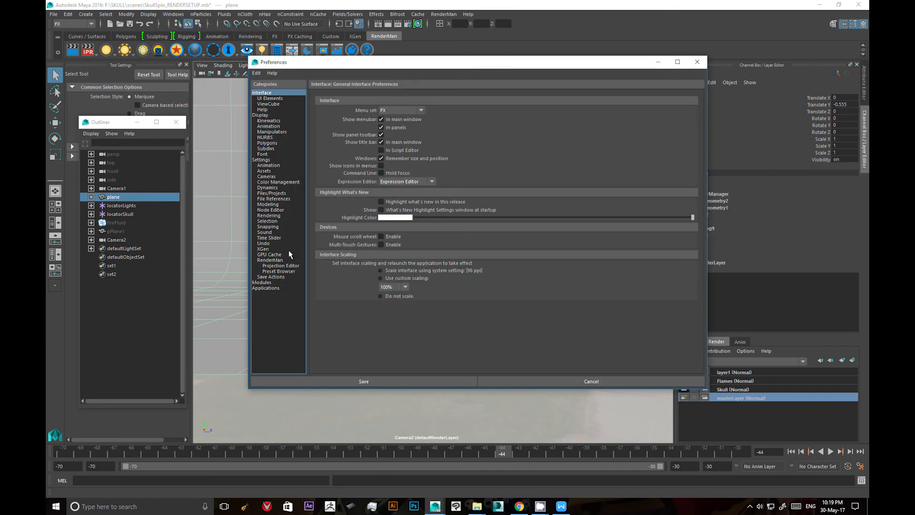
{"action": "left_click", "coordinate": [278, 216]}
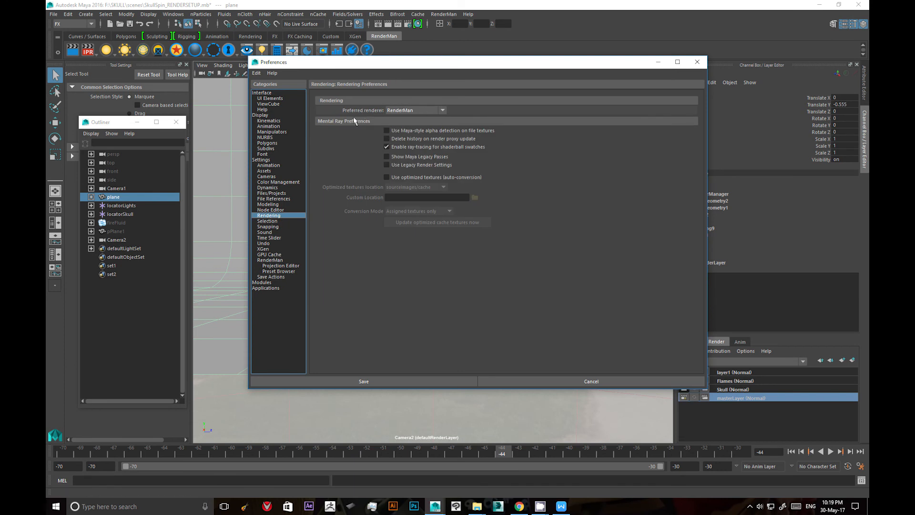
{"action": "left_click", "coordinate": [401, 110]}
{"action": "left_click", "coordinate": [402, 111]}
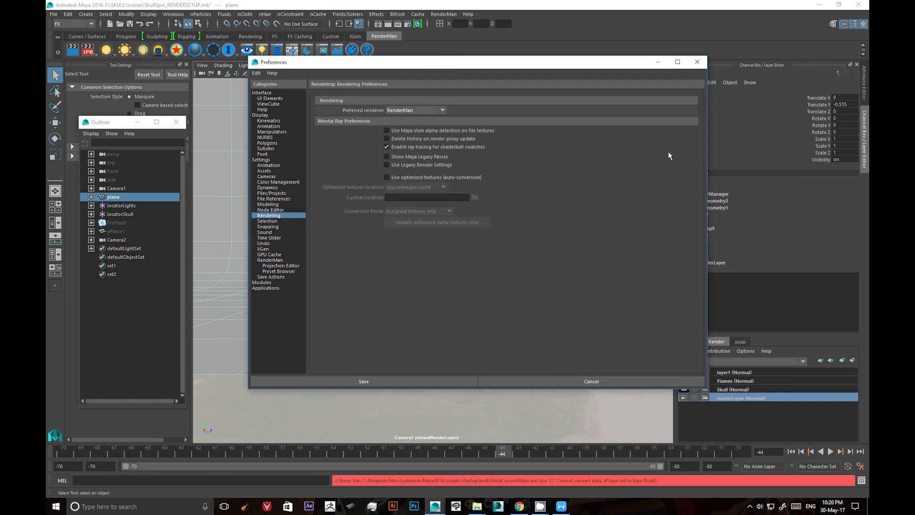
{"action": "left_click", "coordinate": [697, 61]}
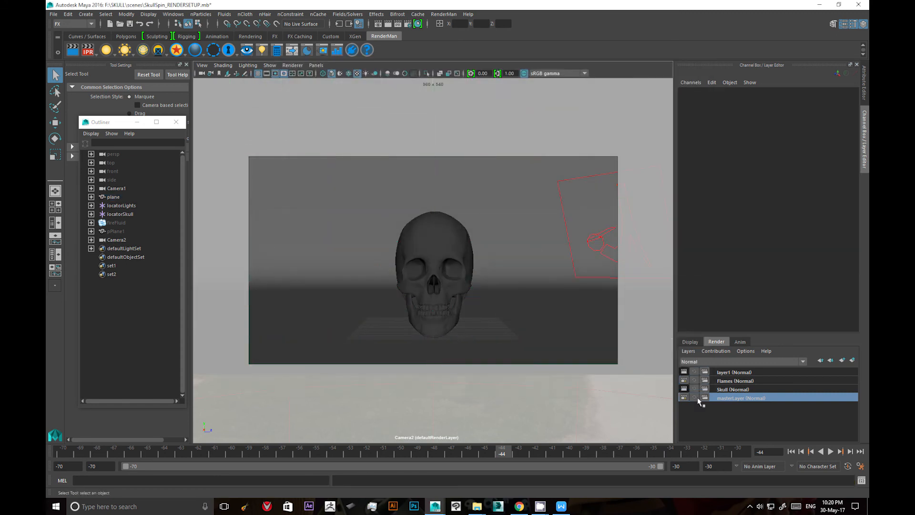
Add the plane backdrop and the skull to the render layer layer1 and check that both are selectable there.
{"action": "left_click", "coordinate": [734, 373]}
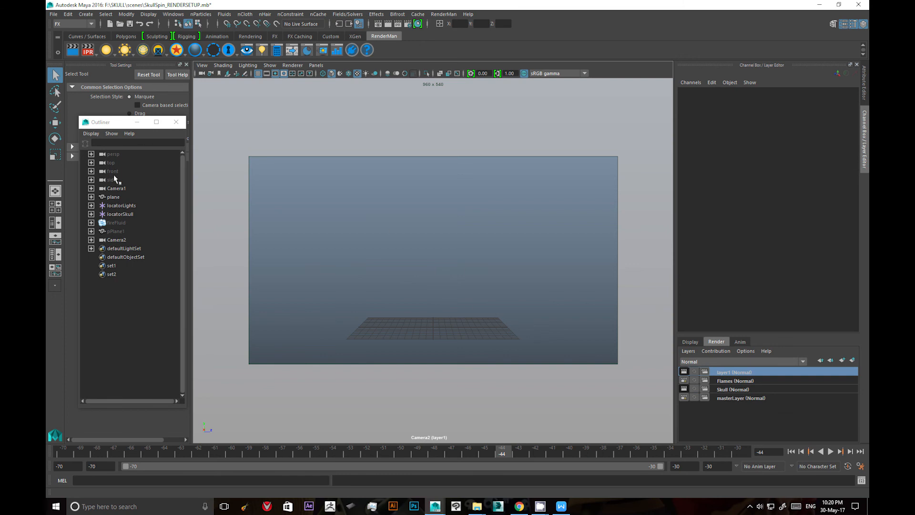
{"action": "left_click", "coordinate": [113, 196]}
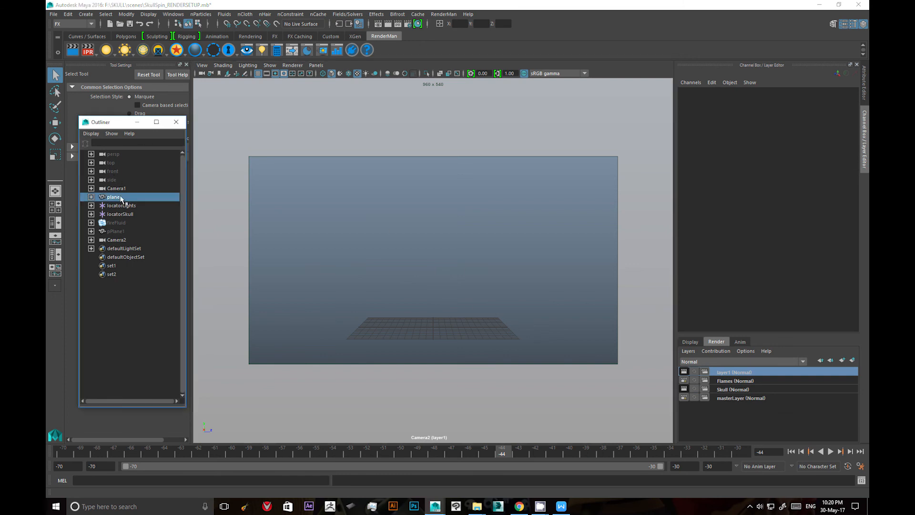
{"action": "left_click", "coordinate": [91, 214]}
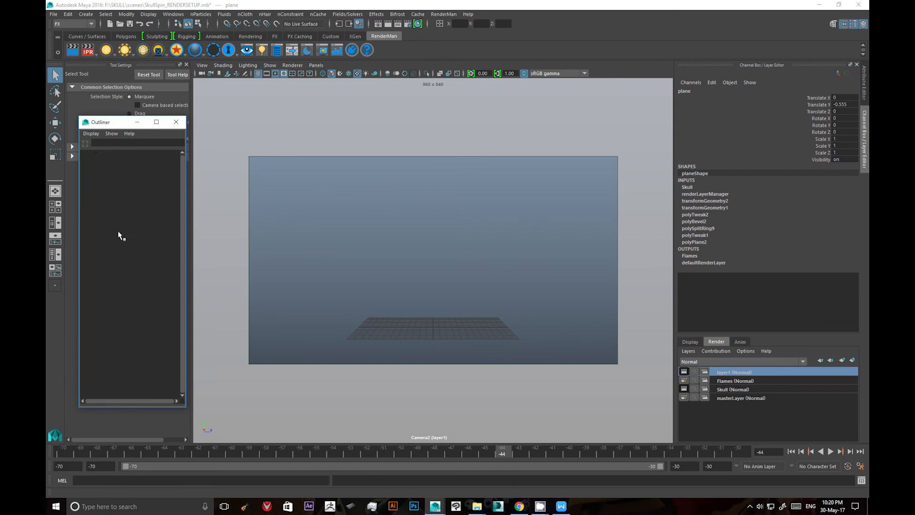
{"action": "left_click", "coordinate": [121, 231], "text": "ctrl"}
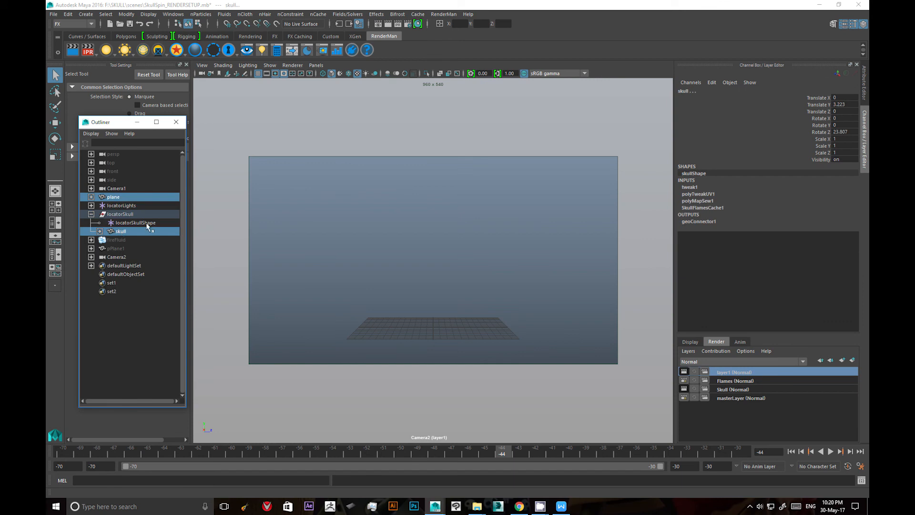
{"action": "right_click", "coordinate": [730, 372]}
{"action": "left_click", "coordinate": [741, 387]}
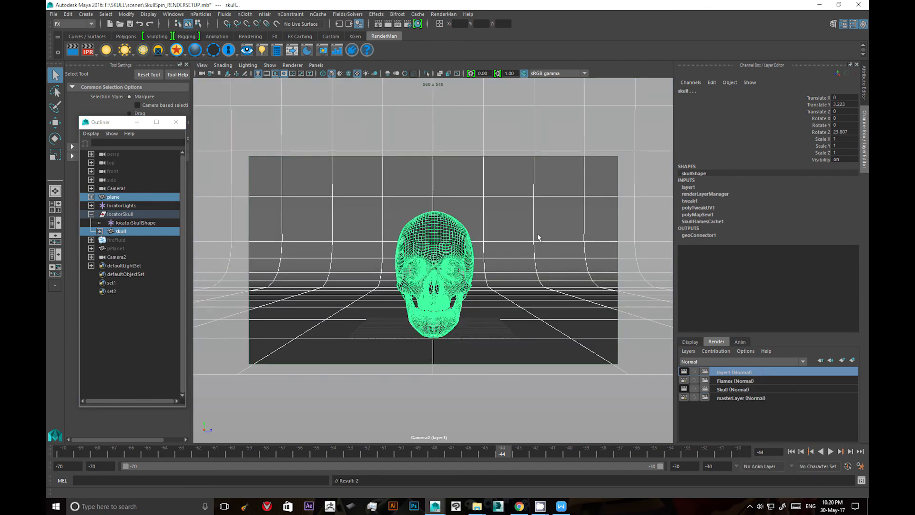
{"action": "left_click", "coordinate": [495, 222]}
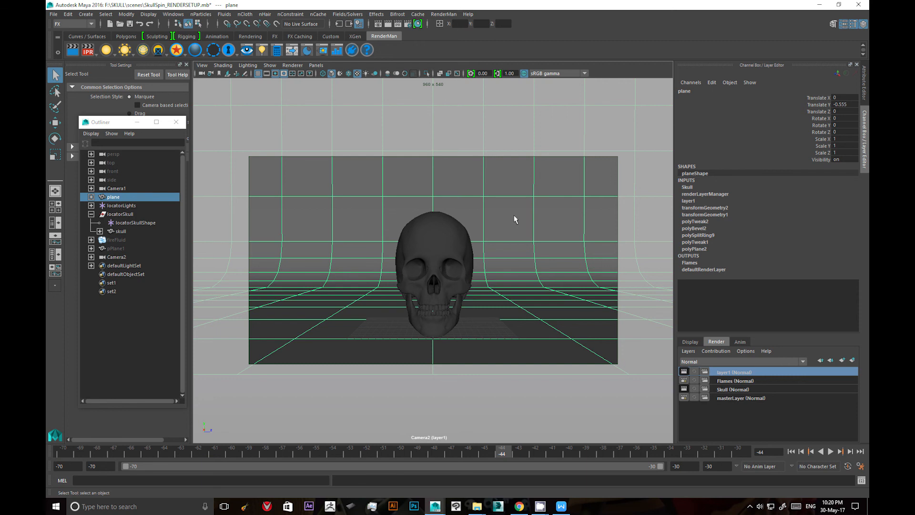
{"action": "left_click", "coordinate": [430, 237]}
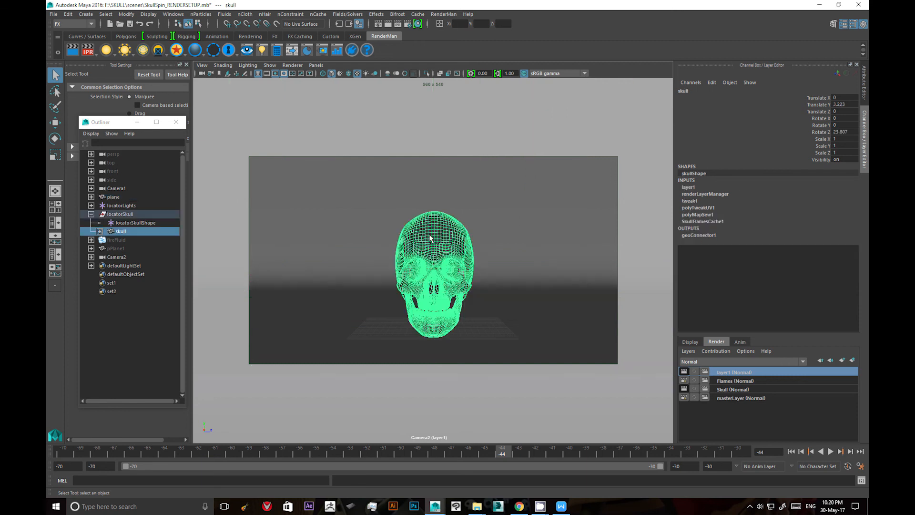
{"action": "left_click", "coordinate": [520, 257]}
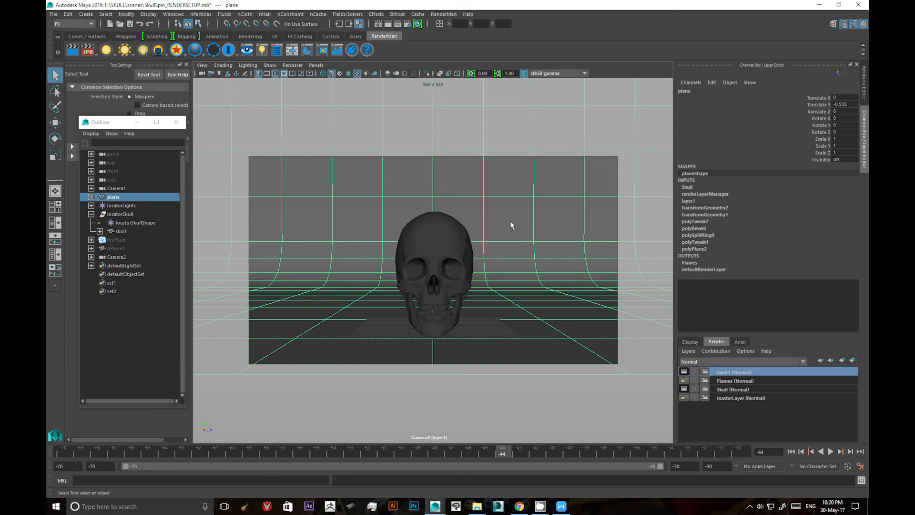
Rename the render layer layer1 as occlusion and make the occlusion and Skull layers non-renderable.
{"action": "double_click", "coordinate": [729, 373]}
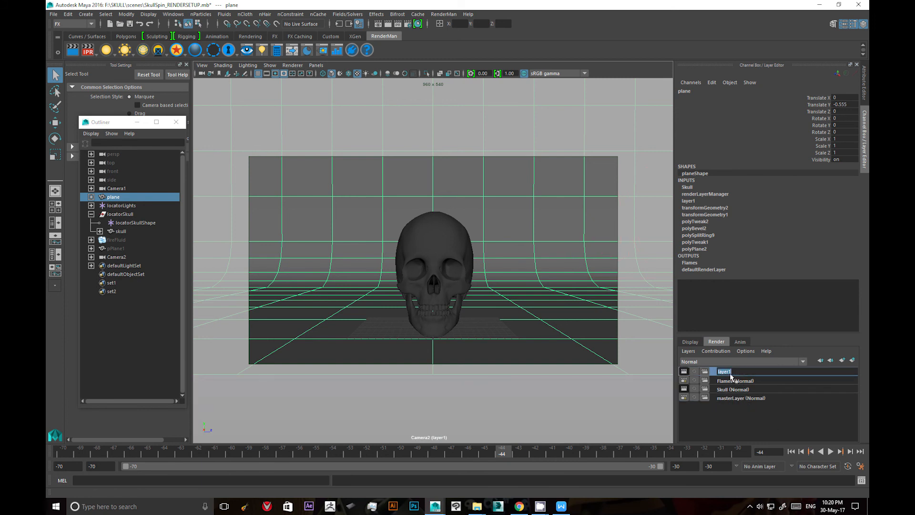
{"action": "type", "text": "occlusion"}
{"action": "key", "text": "Return"}
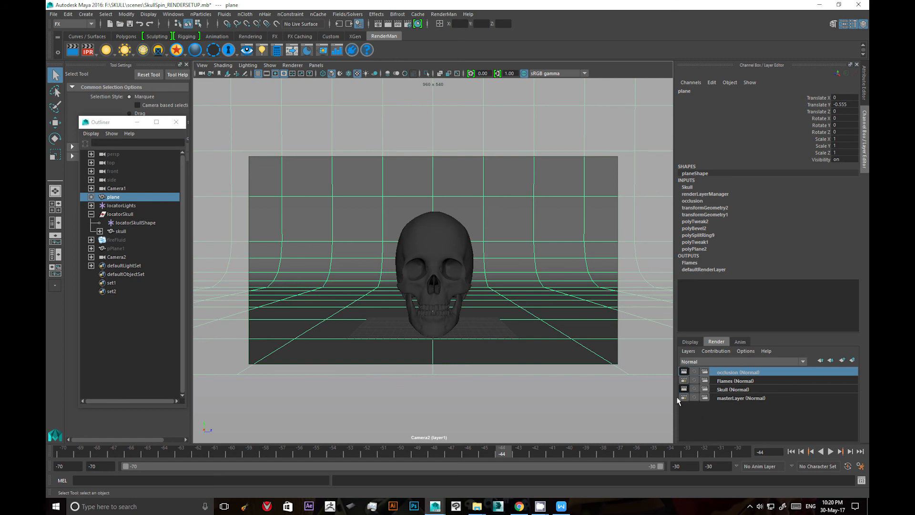
{"action": "left_click", "coordinate": [684, 370]}
{"action": "left_click", "coordinate": [684, 388]}
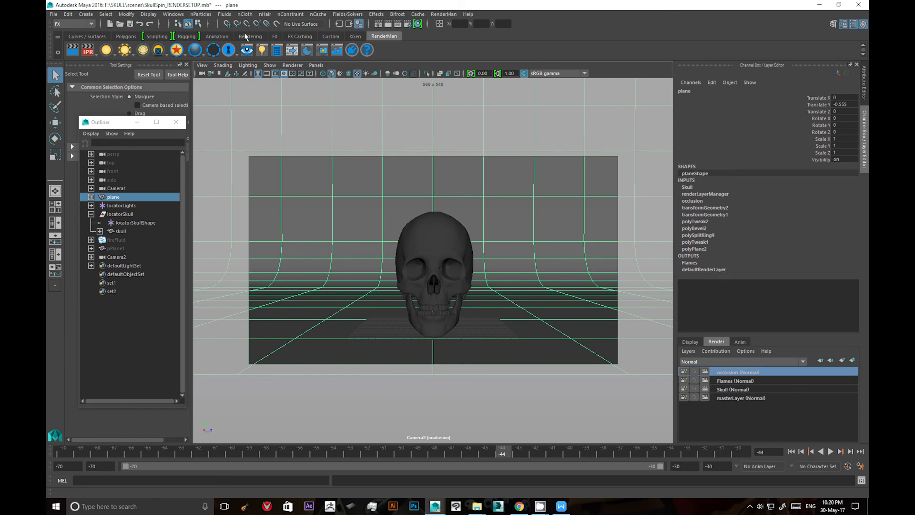
Open the advanced RenderMan controls and set the global sampling integrator to Occlusion.
{"action": "left_click", "coordinate": [443, 14]}
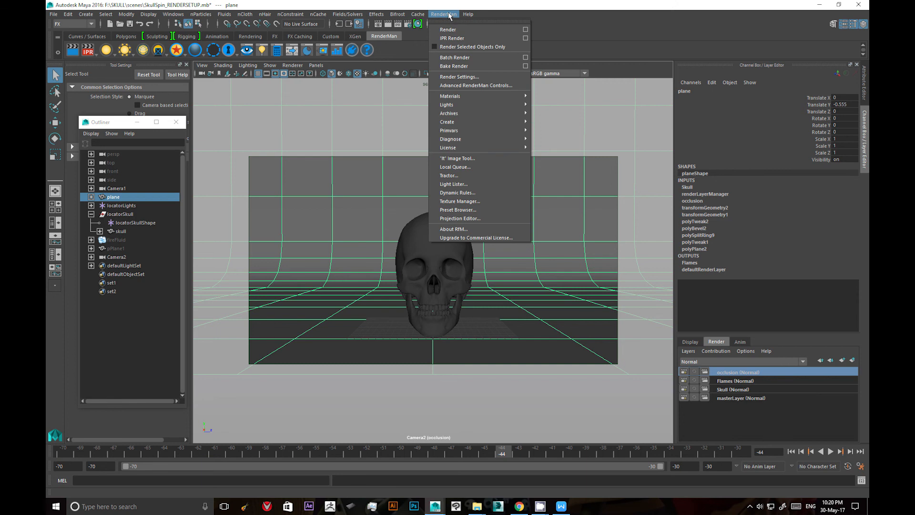
{"action": "left_click", "coordinate": [486, 86]}
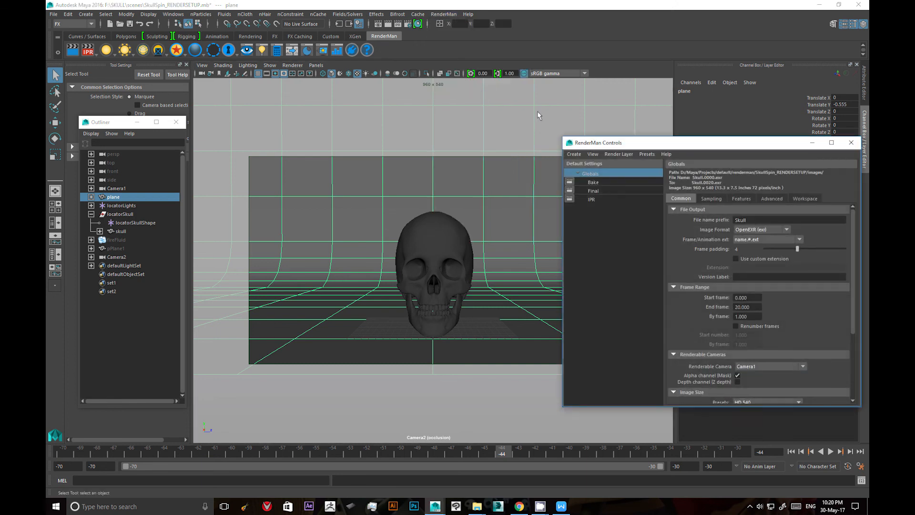
{"action": "left_click_drag", "start_coordinate": [650, 149], "coordinate": [172, 71]}
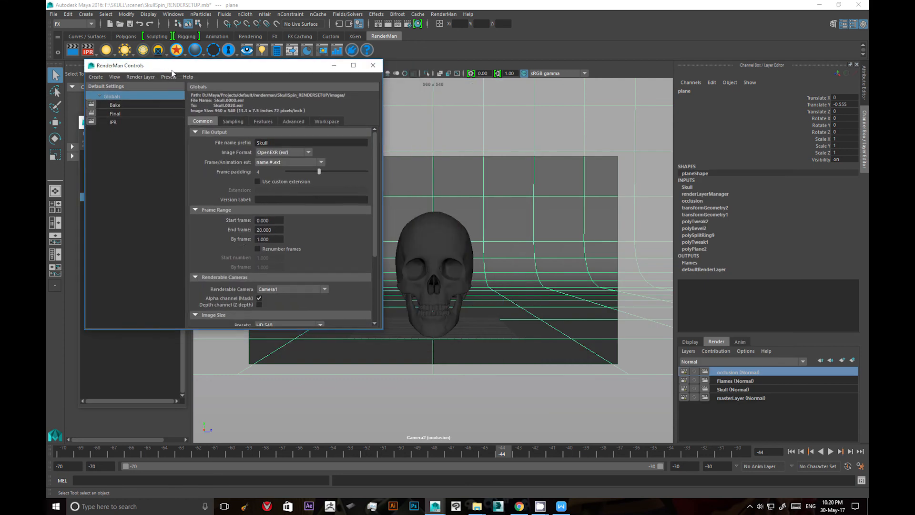
{"action": "left_click", "coordinate": [233, 122]}
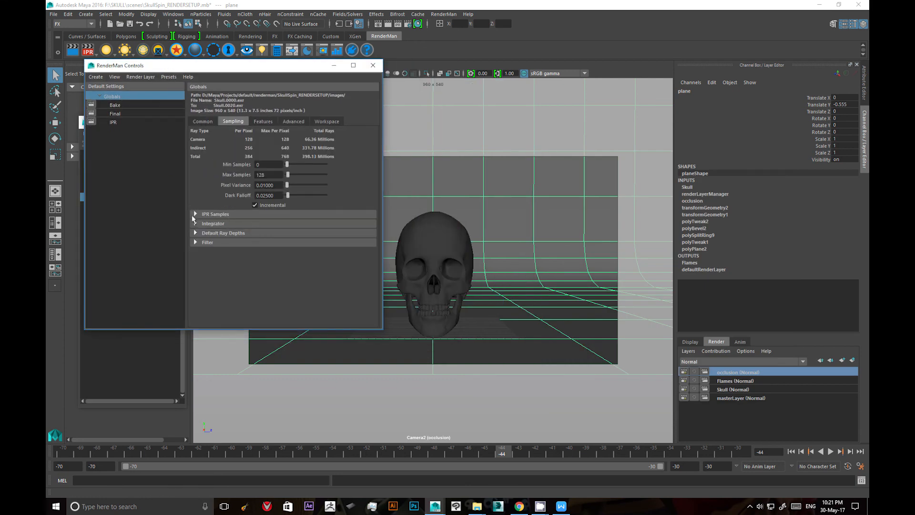
{"action": "left_click", "coordinate": [219, 223]}
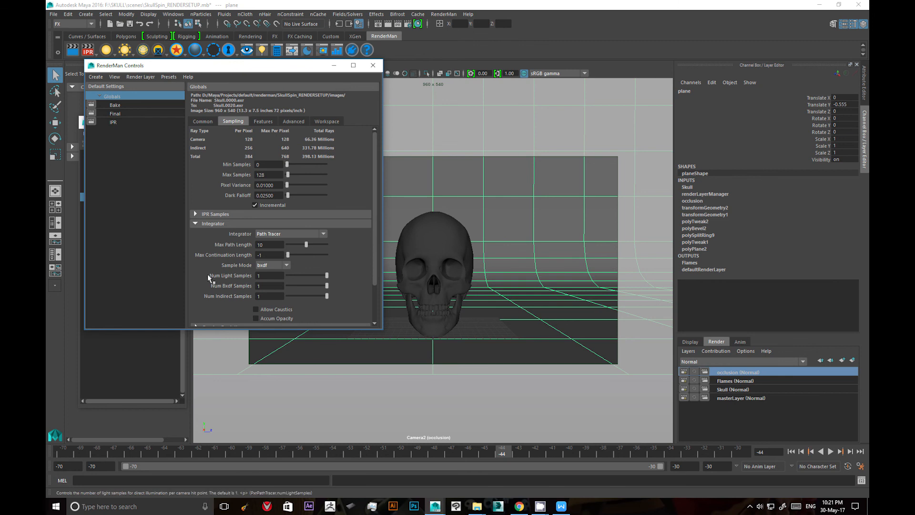
{"action": "left_click", "coordinate": [279, 234]}
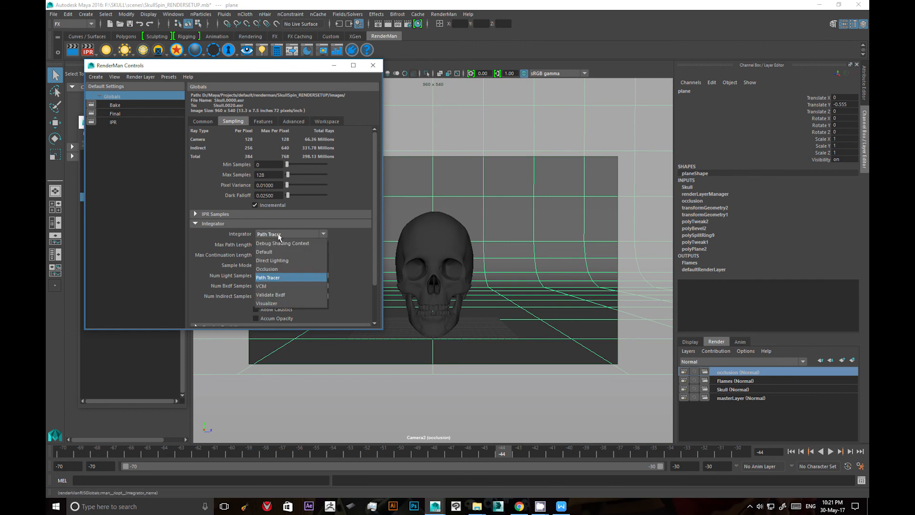
{"action": "left_click", "coordinate": [268, 269]}
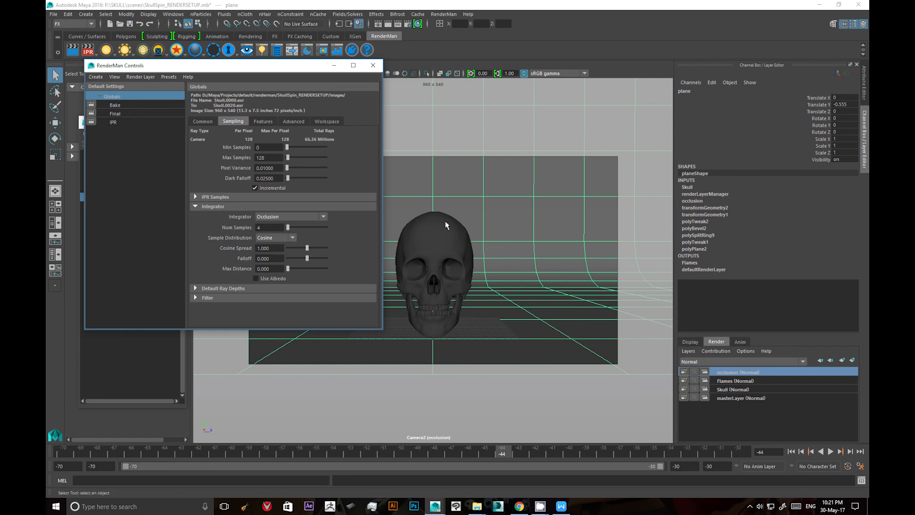
Start an IPR render of the occlusion layer and arrange the render window beside the RenderMan controls.
{"action": "left_click", "coordinate": [91, 52]}
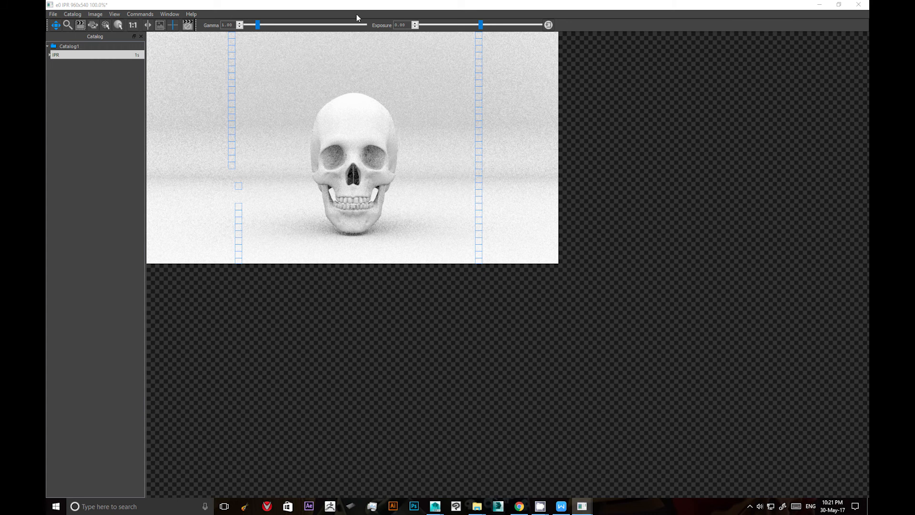
{"action": "left_click_drag", "start_coordinate": [357, 5], "coordinate": [277, 60]}
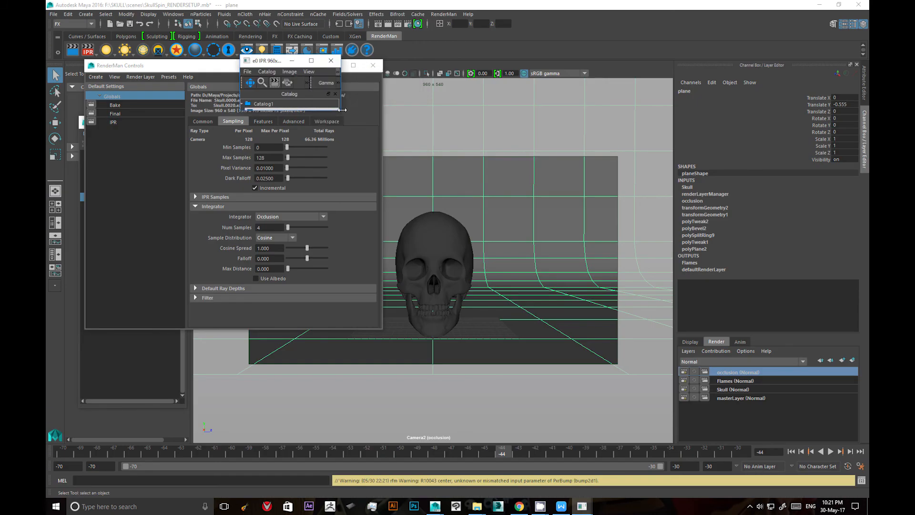
{"action": "left_click_drag", "start_coordinate": [341, 111], "coordinate": [868, 387]}
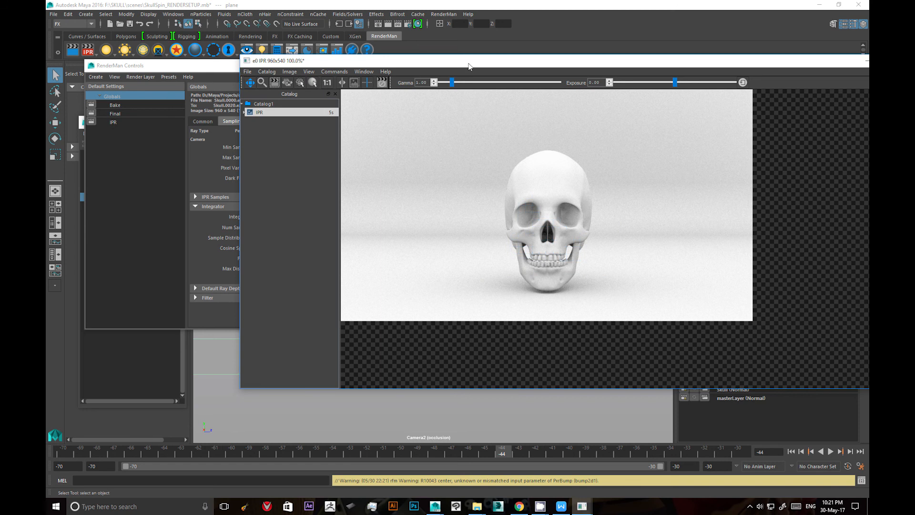
{"action": "left_click_drag", "start_coordinate": [469, 66], "coordinate": [422, 61]}
{"action": "left_click", "coordinate": [159, 206]}
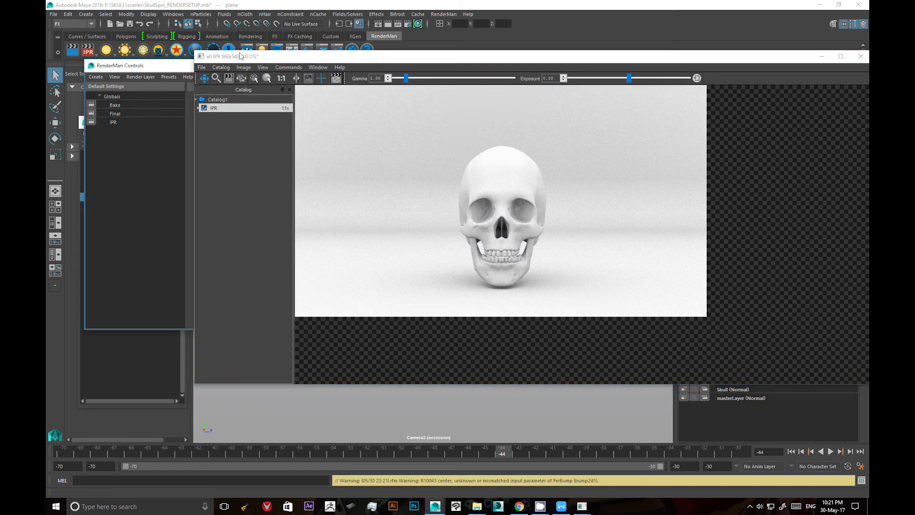
{"action": "left_click_drag", "start_coordinate": [241, 56], "coordinate": [378, 99]}
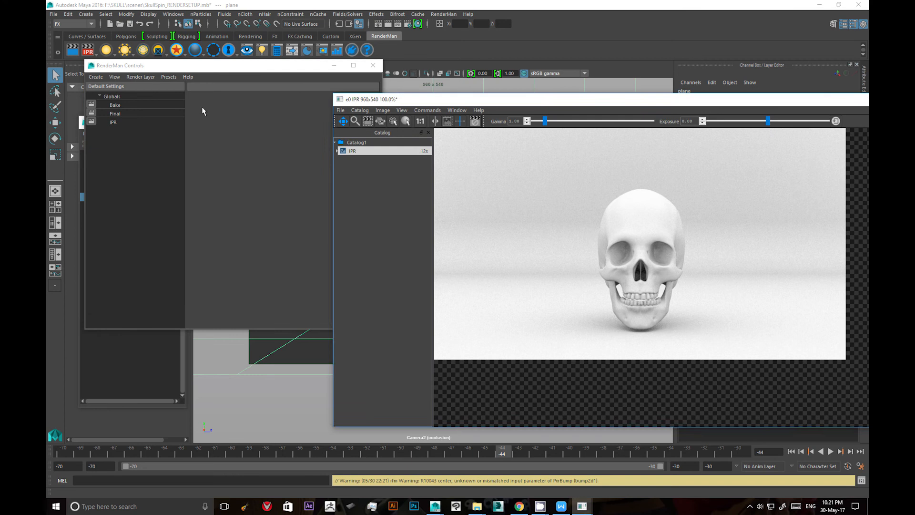
Switch the integrator in the global RenderMan settings to Visualizer while the IPR render is running.
{"action": "left_click", "coordinate": [121, 96]}
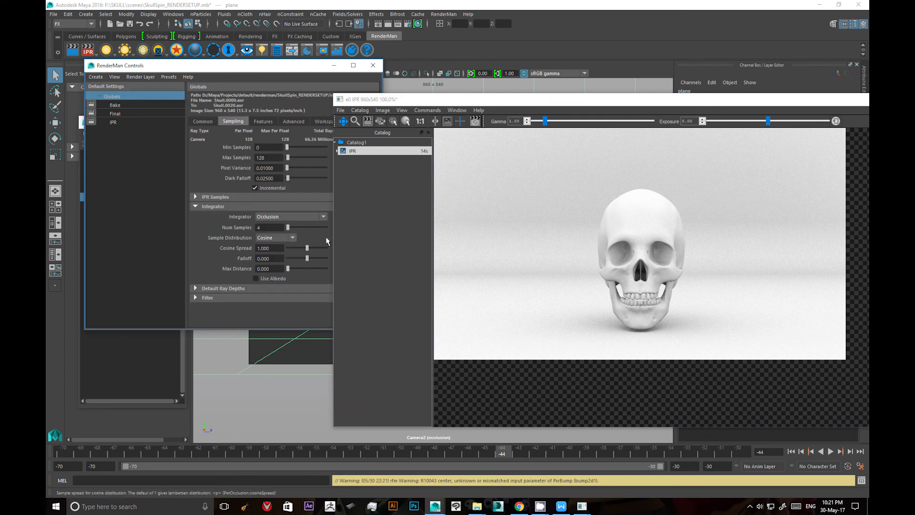
{"action": "left_click", "coordinate": [275, 217]}
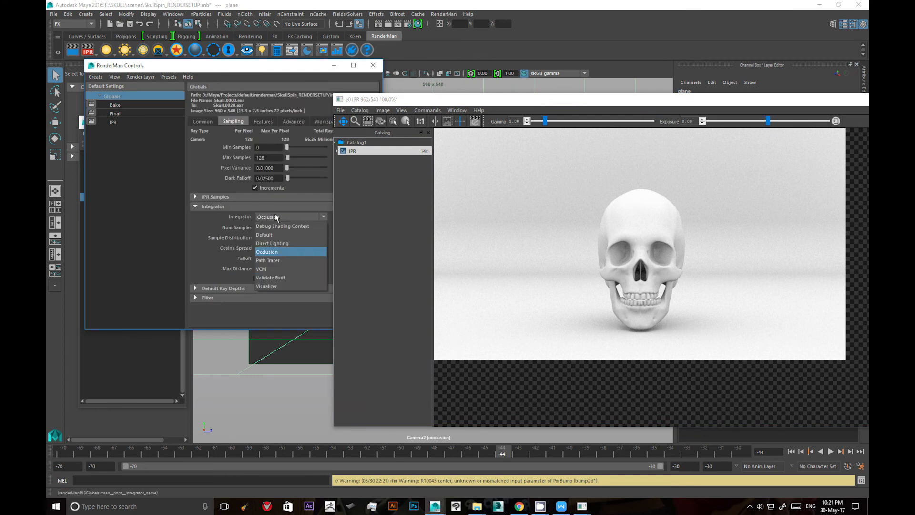
{"action": "left_click", "coordinate": [275, 287]}
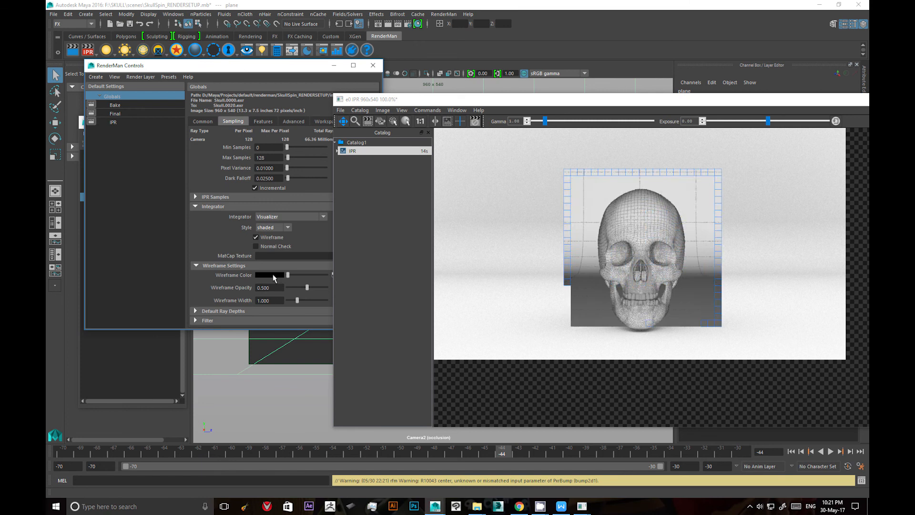